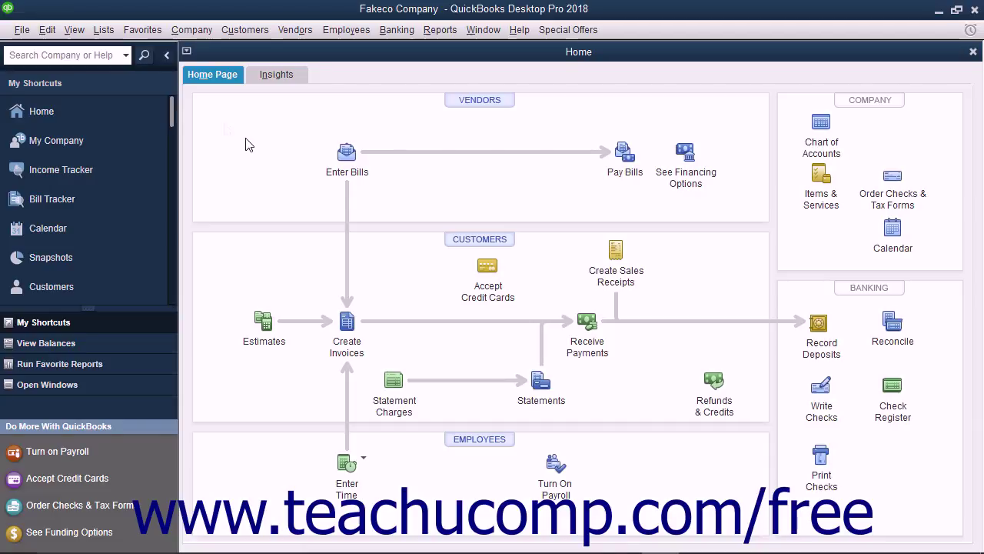
# - Open the Lists menu from the Fakeco company Home page
pyautogui.click(112, 31)
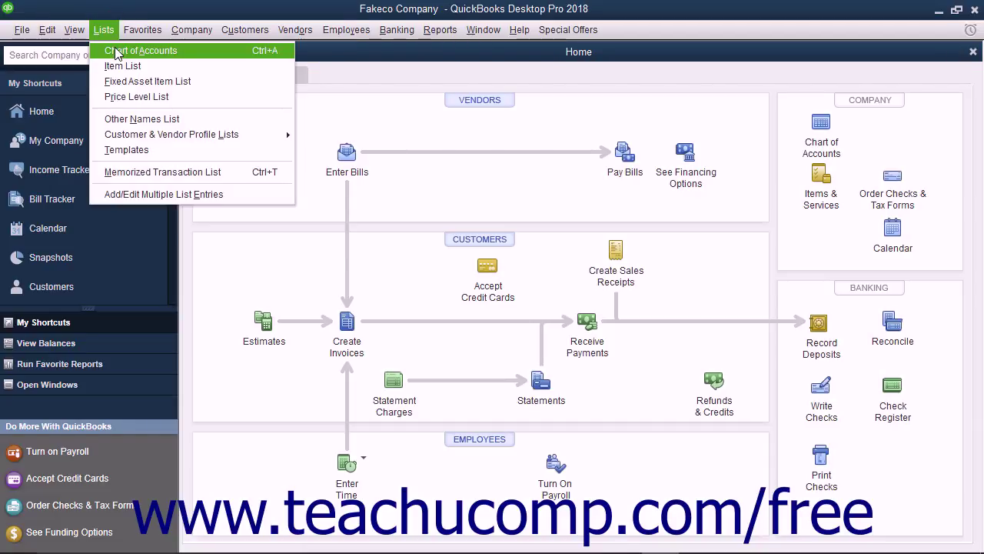
pyautogui.click(117, 53)
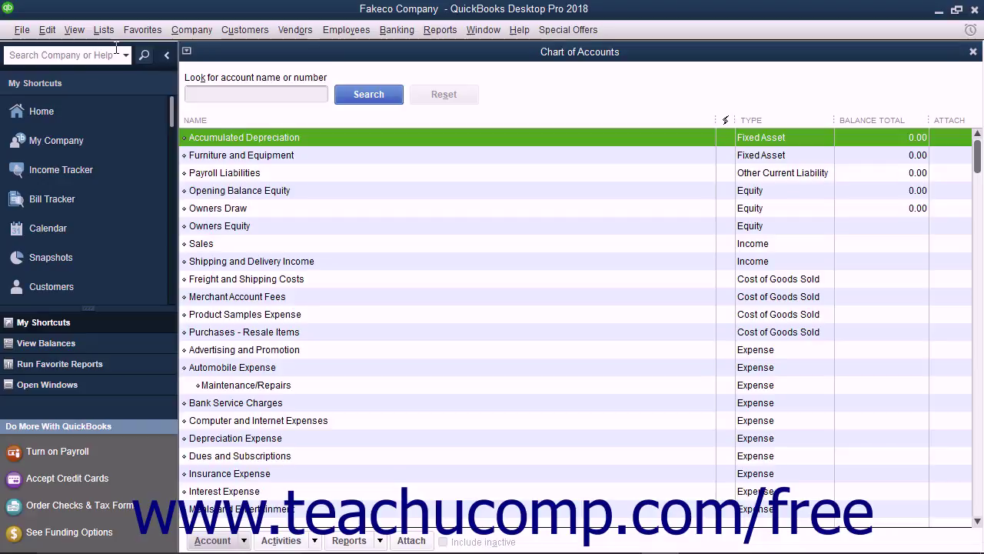
pyautogui.scroll(-4, 281, 207)
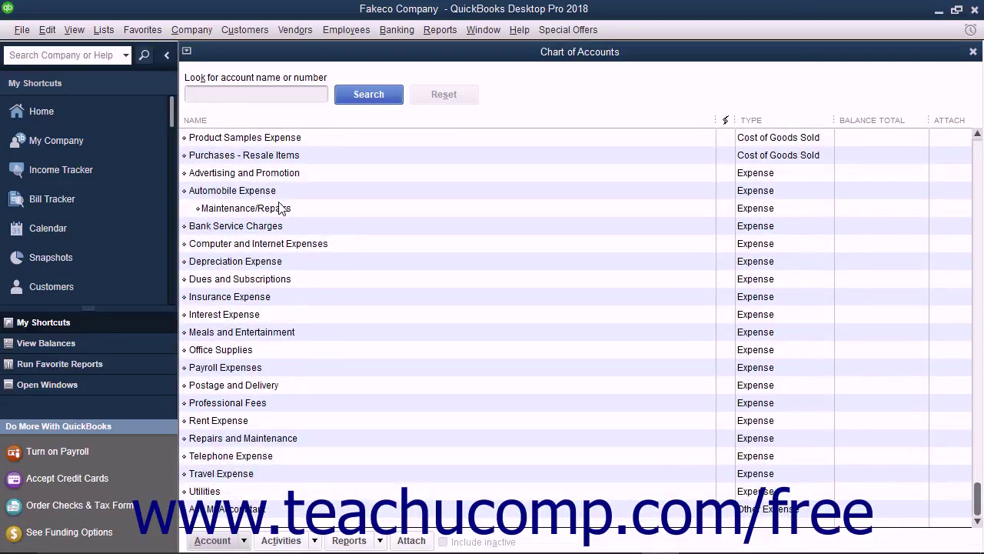
pyautogui.scroll(4, 281, 207)
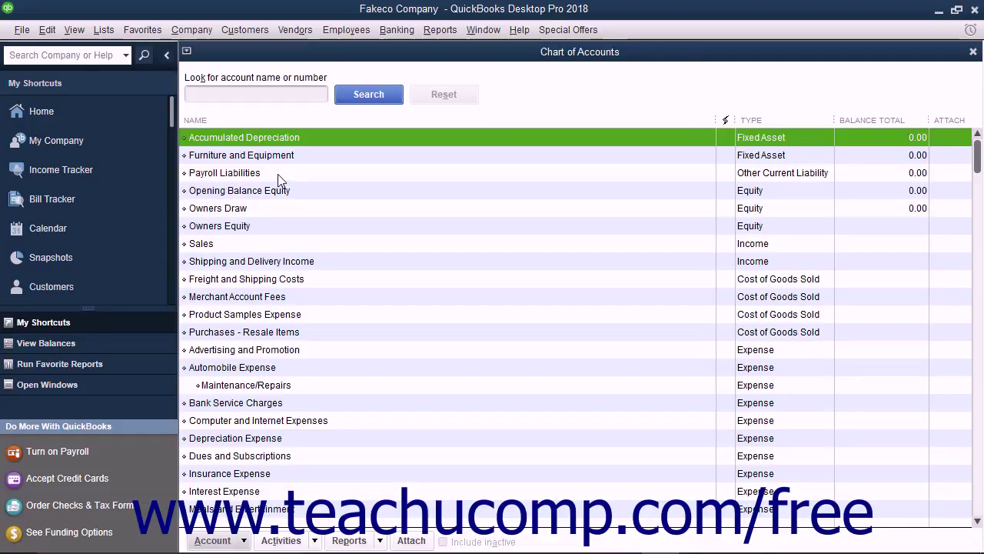
# - Select the Sales account and bring up the Account button's actions menu
pyautogui.click(246, 243)
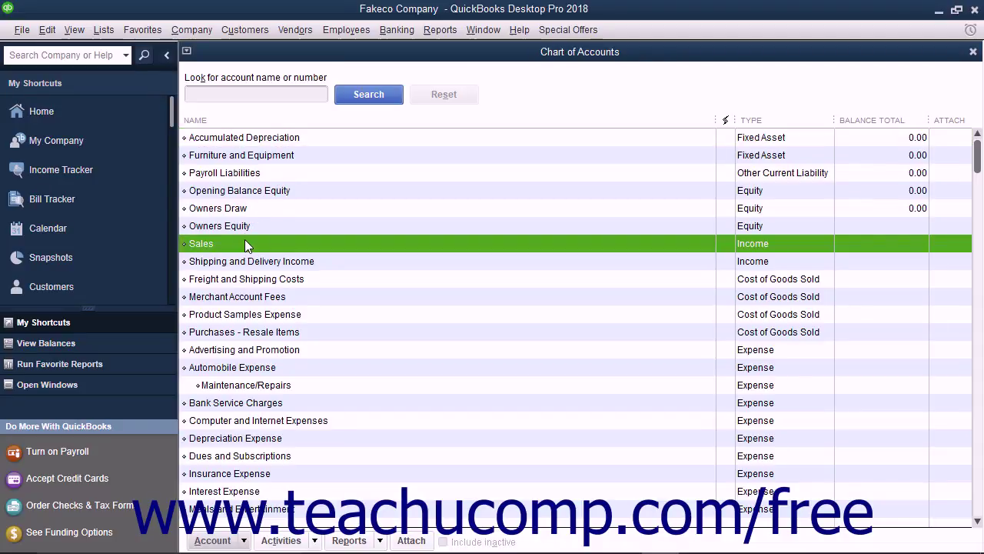
pyautogui.click(213, 542)
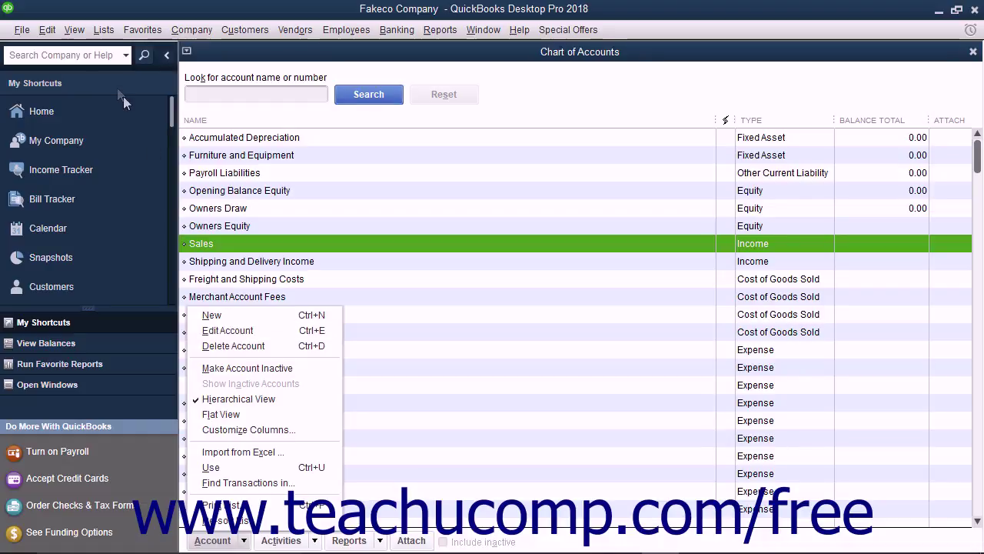
pyautogui.click(106, 30)
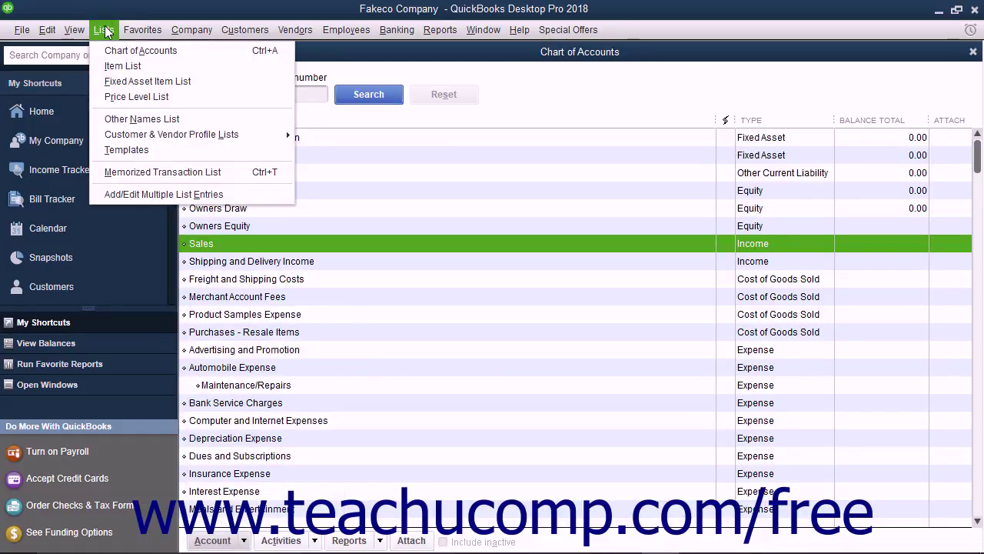
pyautogui.click(105, 30)
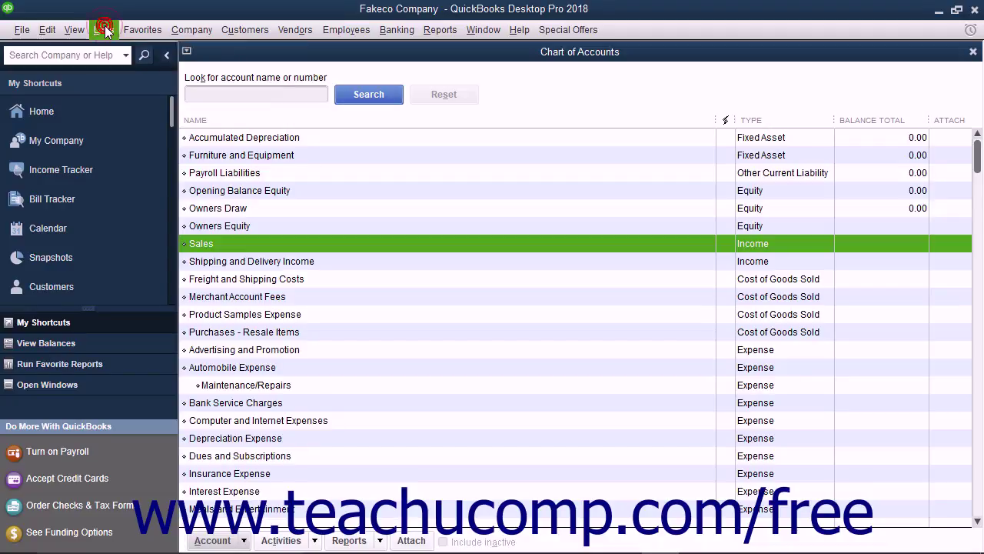
pyautogui.click(229, 544)
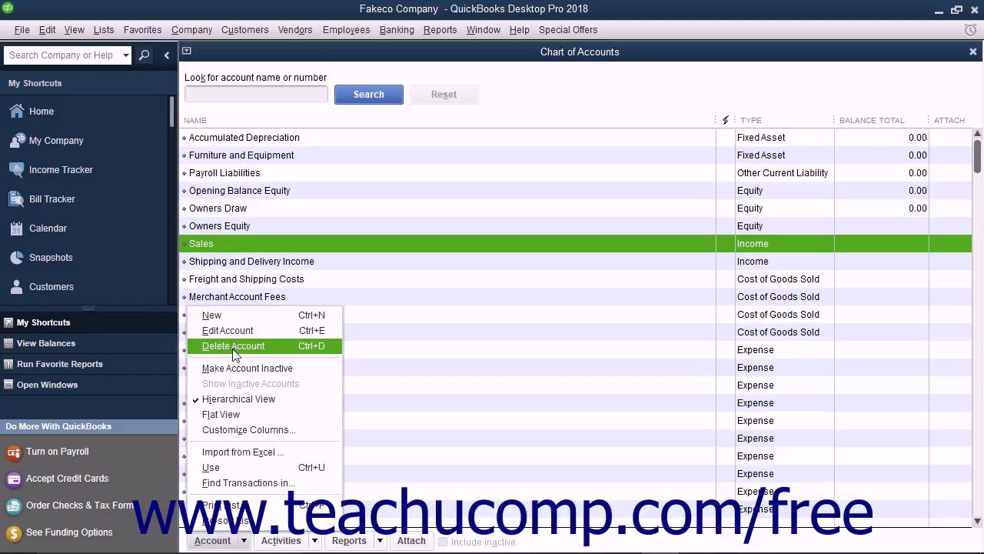
# - Choose New from the Account menu to reach the Choose Account Type window
pyautogui.click(226, 543)
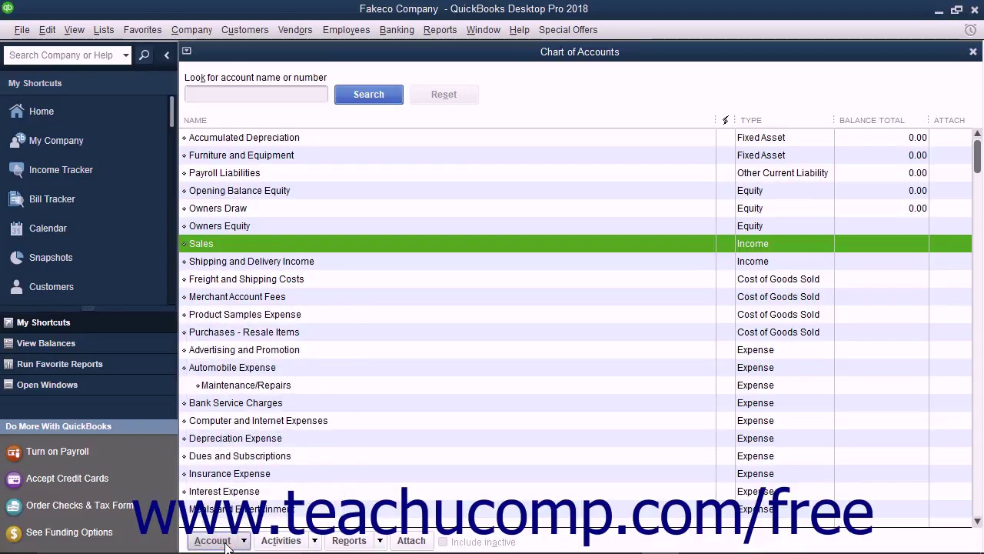
pyautogui.click(227, 542)
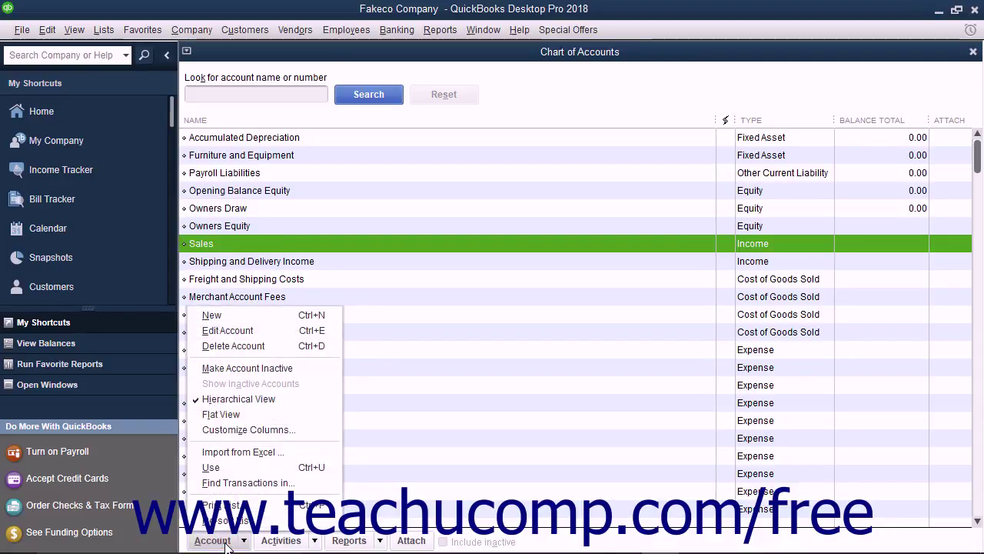
pyautogui.click(226, 543)
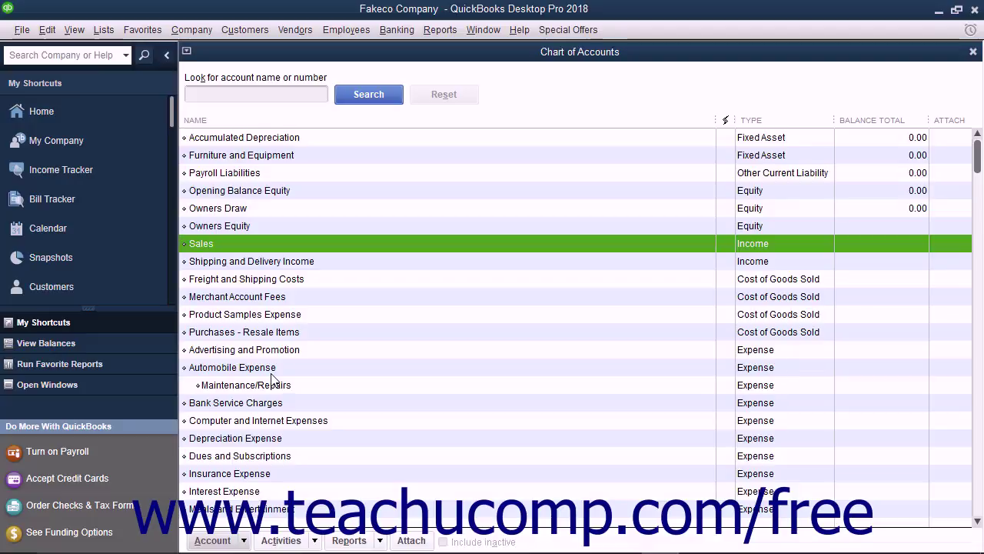
pyautogui.click(244, 541)
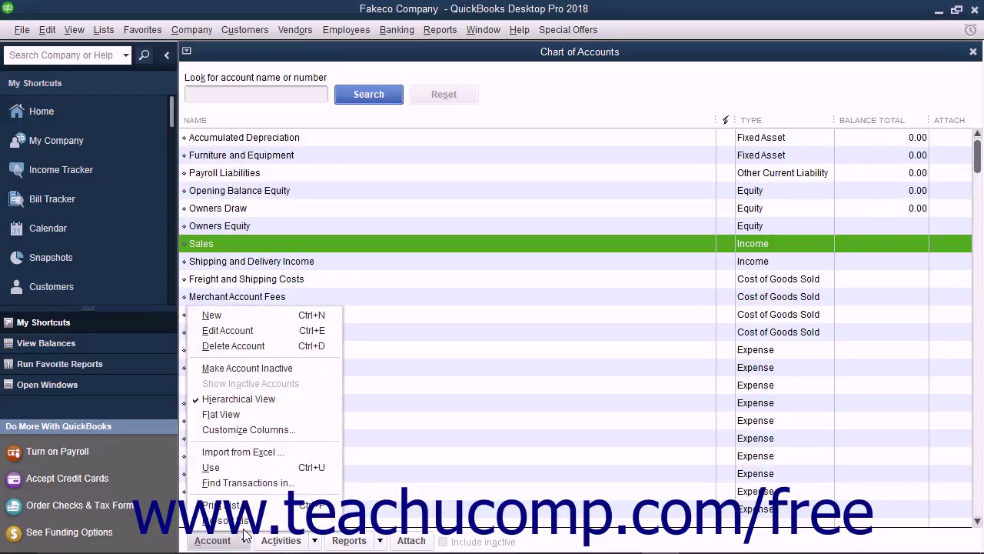
pyautogui.click(242, 318)
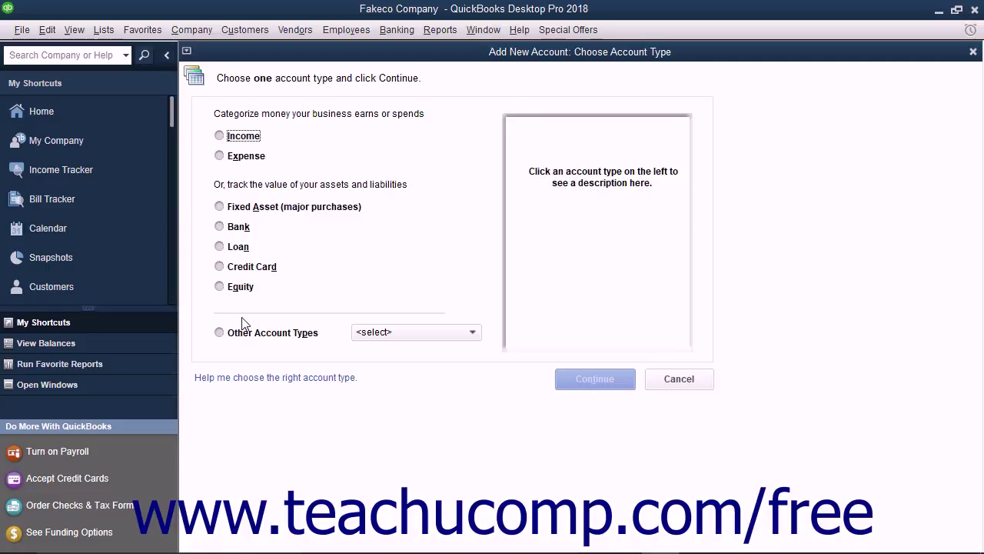
# - Pick Bank as the new account type and continue to the details form
pyautogui.click(220, 227)
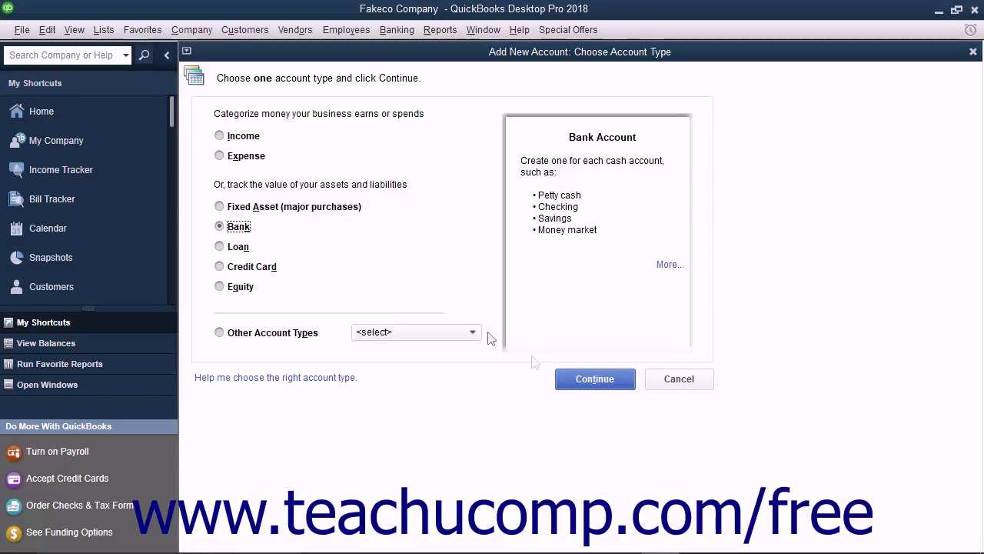
pyautogui.click(593, 379)
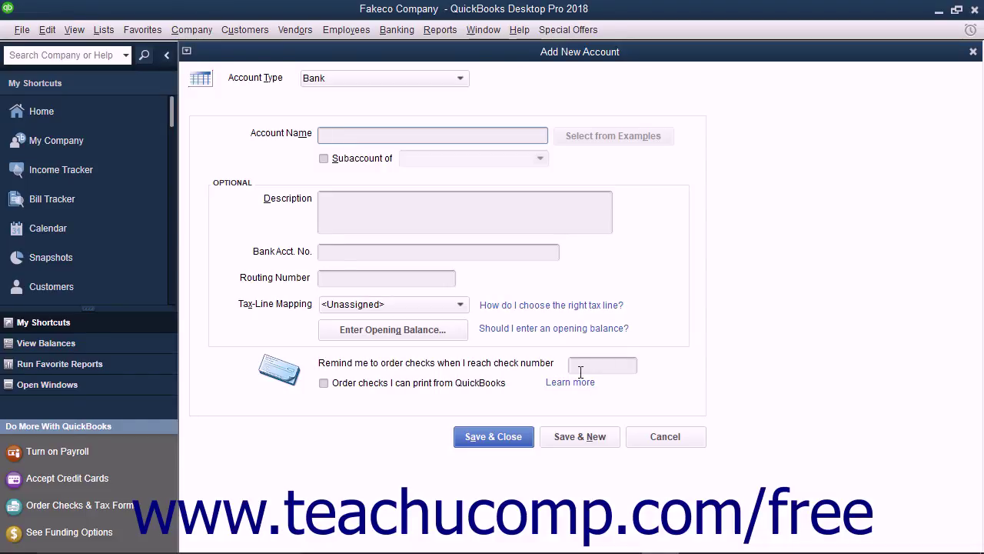
# - Name the Bank account 'Savings', leave description and bank numbers blank, and Save & New
pyautogui.click(460, 77)
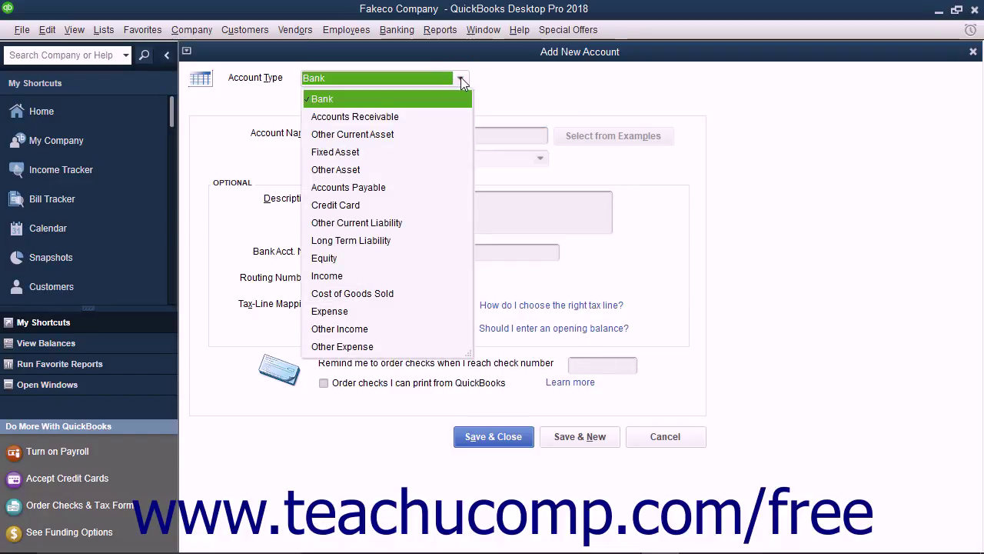
pyautogui.click(460, 77)
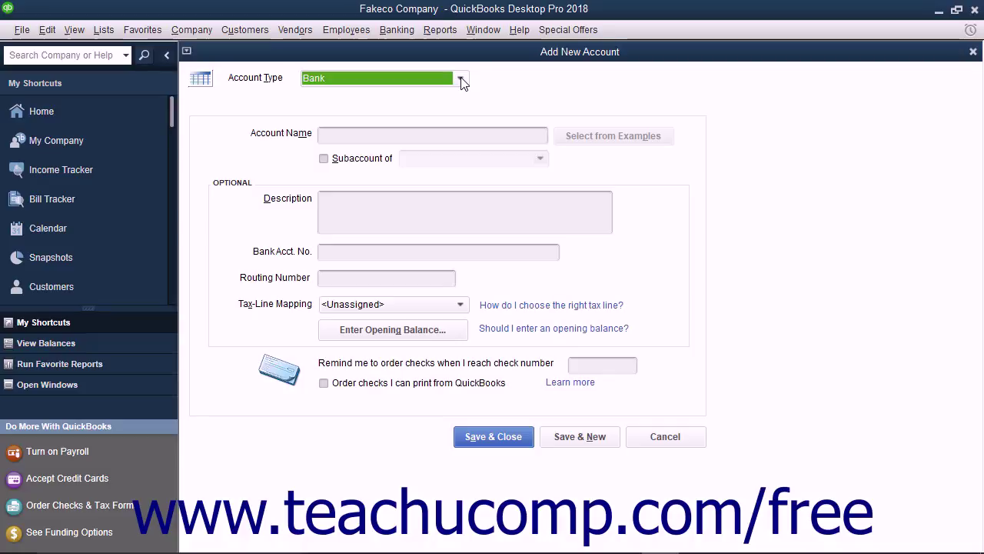
pyautogui.click(379, 137)
pyautogui.write('Savings')
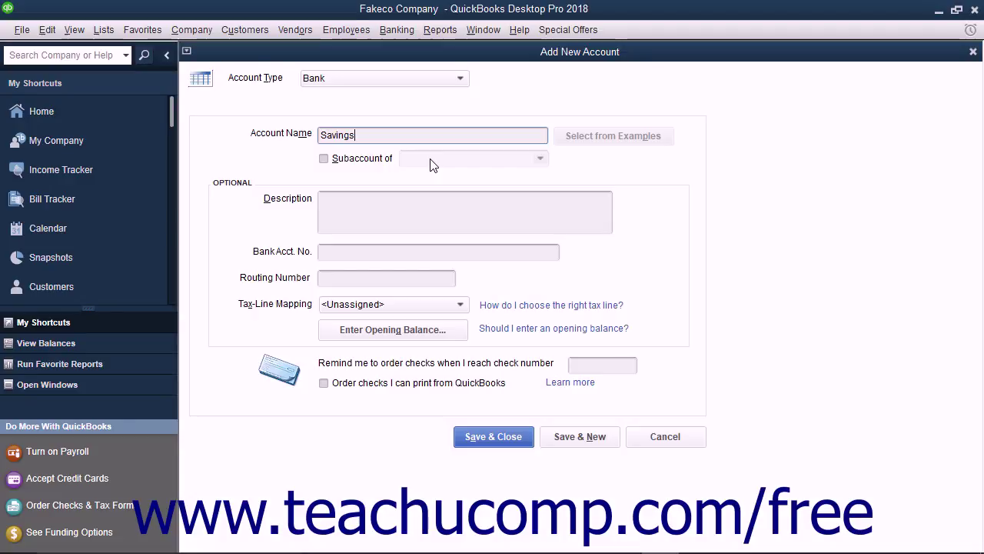
pyautogui.click(354, 212)
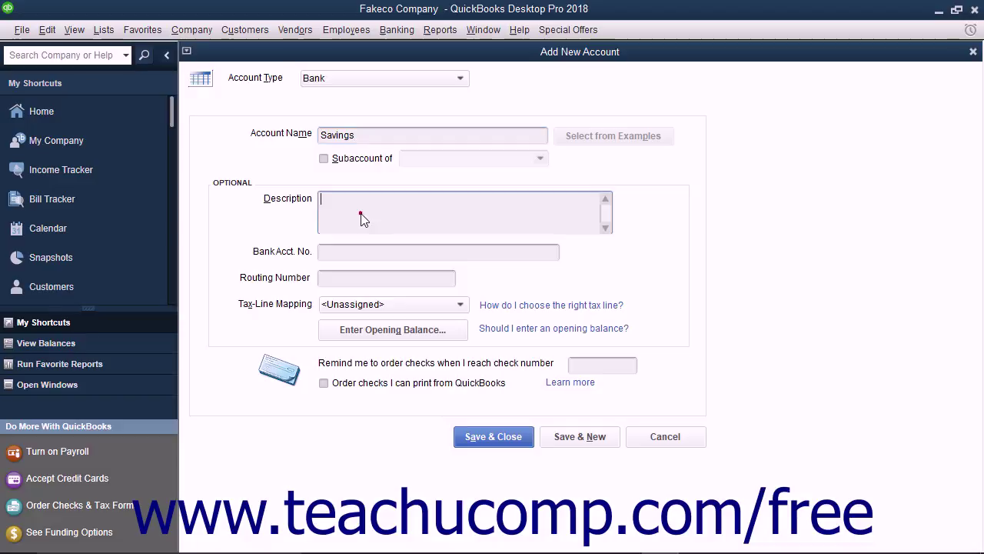
pyautogui.click(346, 253)
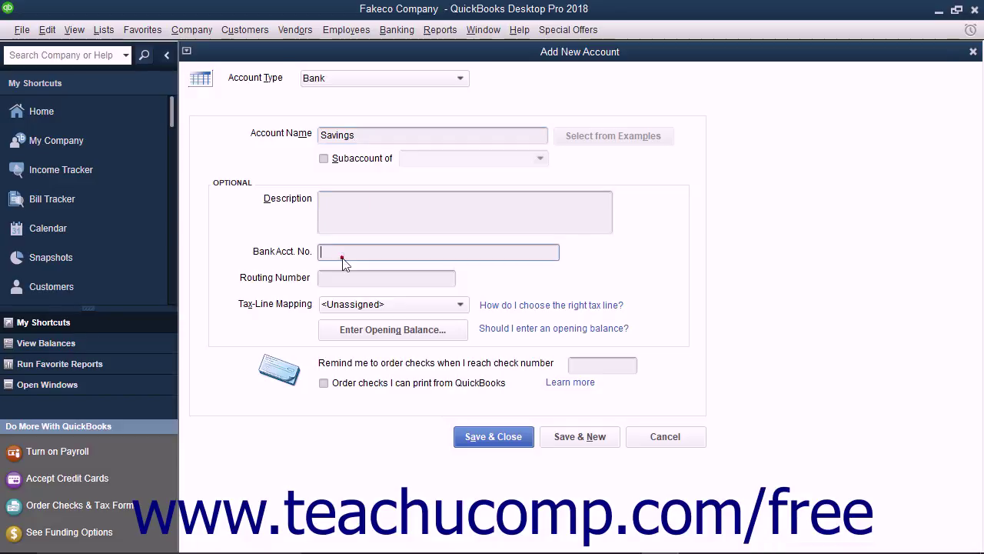
pyautogui.click(336, 279)
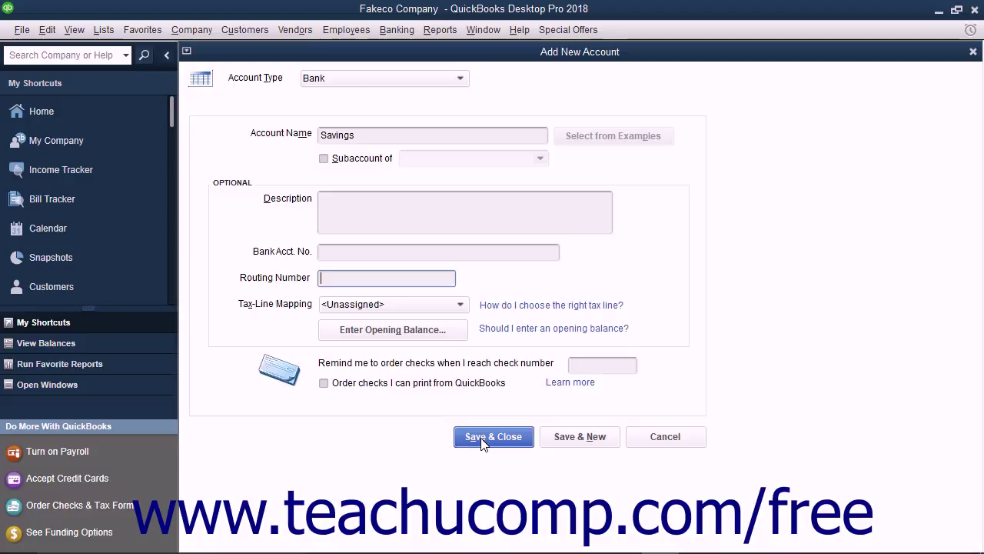
pyautogui.click(560, 446)
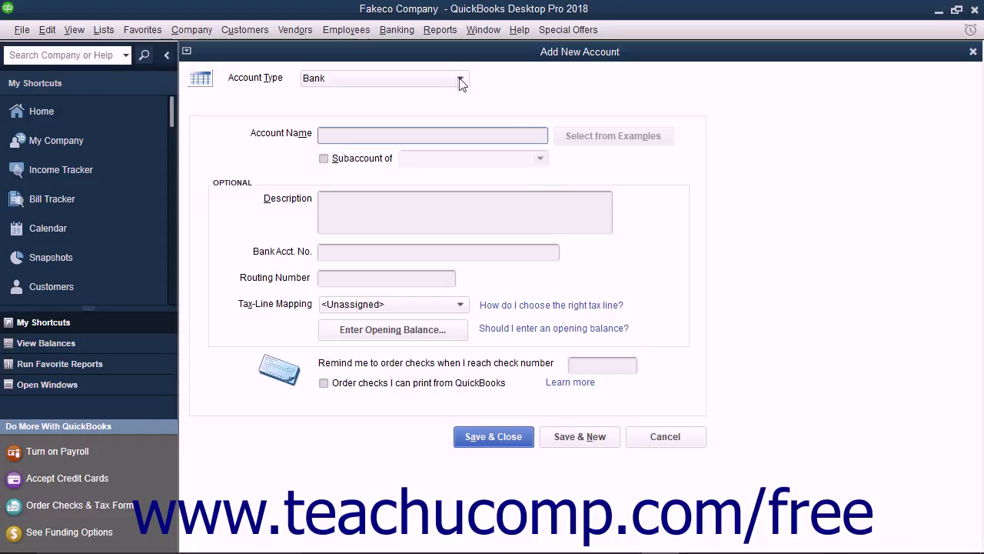
# - Cancel the blank new-account form and open Savings in the Edit Account window
pyautogui.click(460, 82)
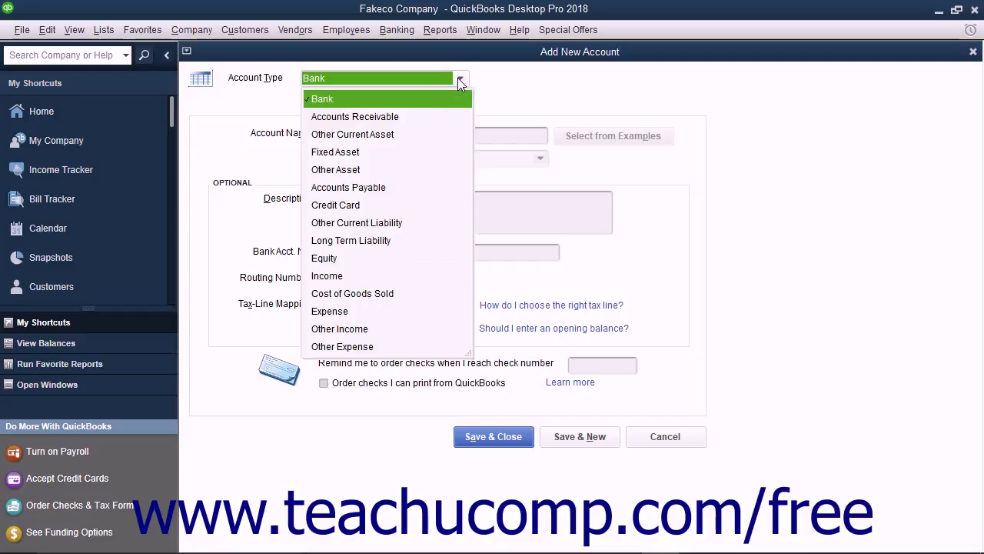
pyautogui.click(460, 81)
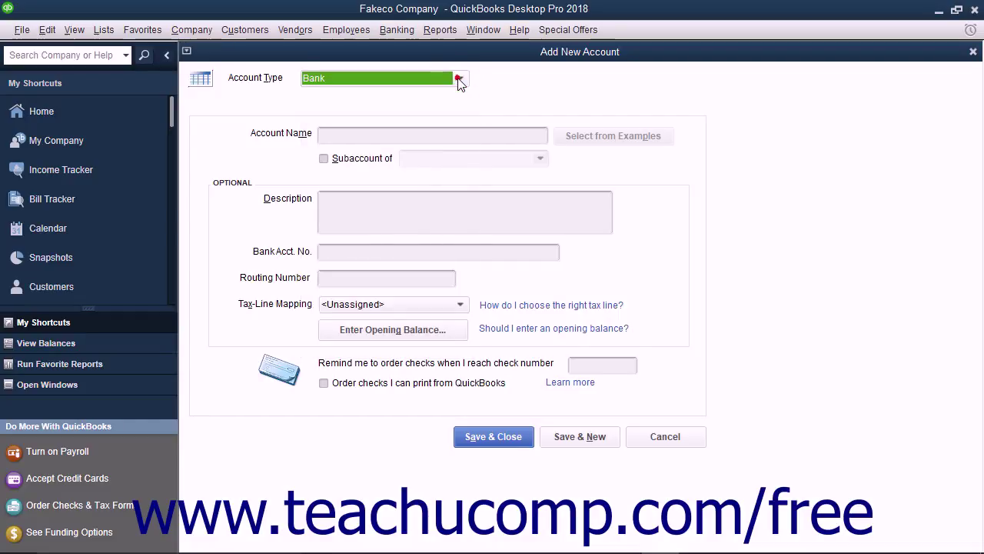
pyautogui.click(663, 443)
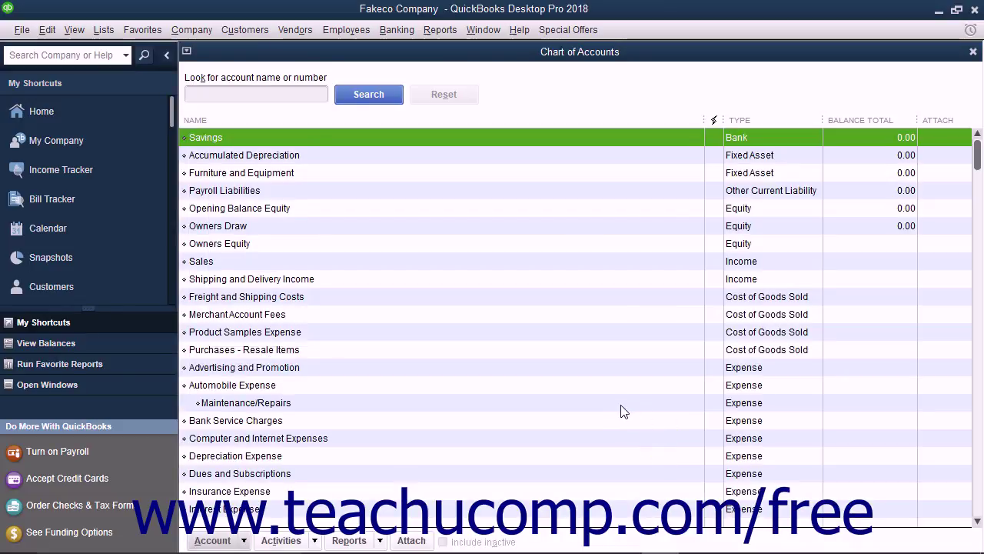
pyautogui.click(212, 541)
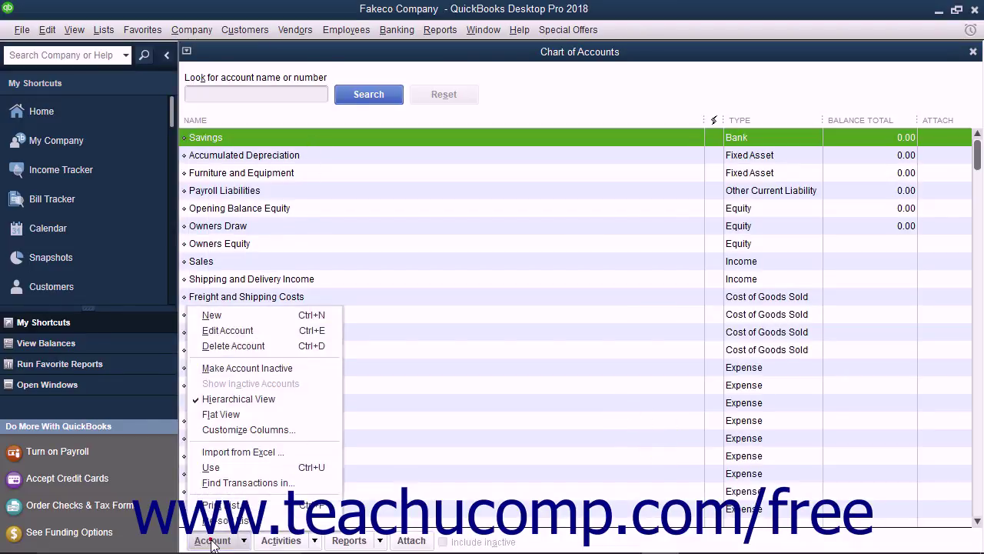
pyautogui.click(235, 330)
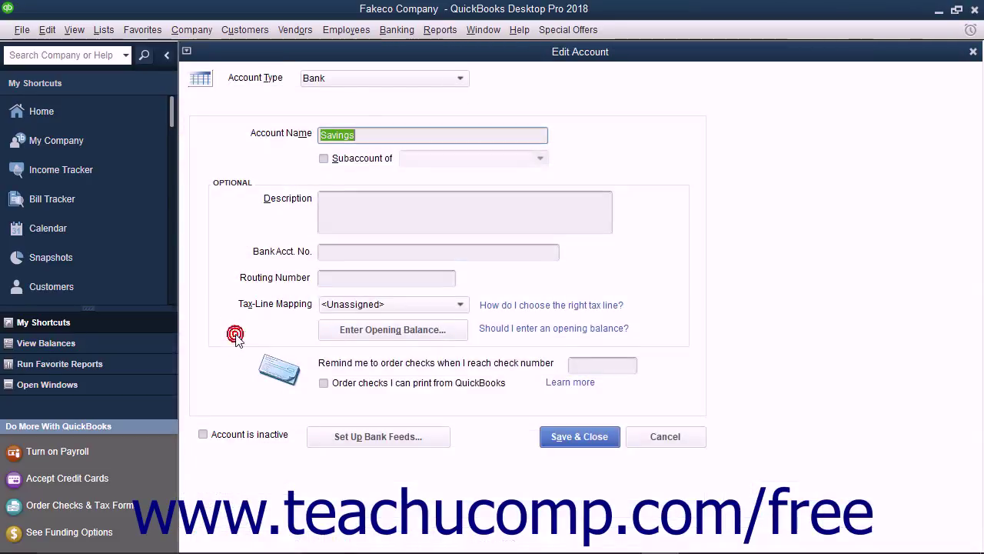
# - Enter a 10,000.00 statement ending balance dated 12/31/2016 as Savings' opening balance
pyautogui.click(410, 332)
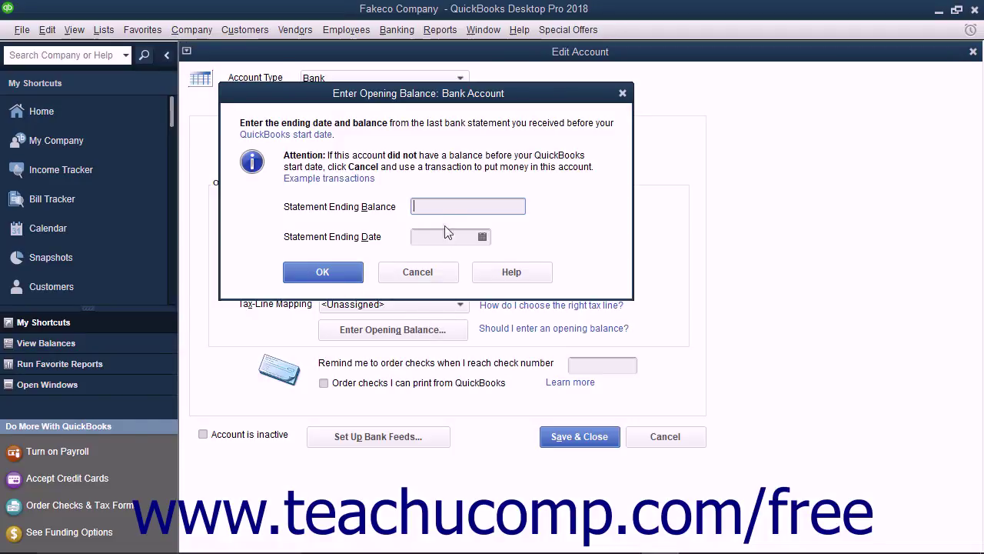
pyautogui.click(439, 205)
pyautogui.write('10000')
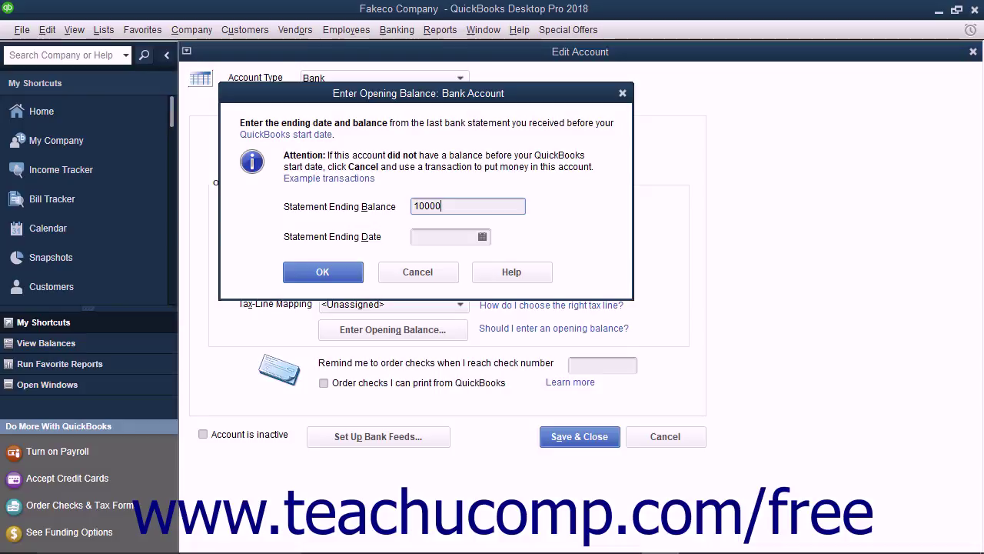
pyautogui.click(437, 238)
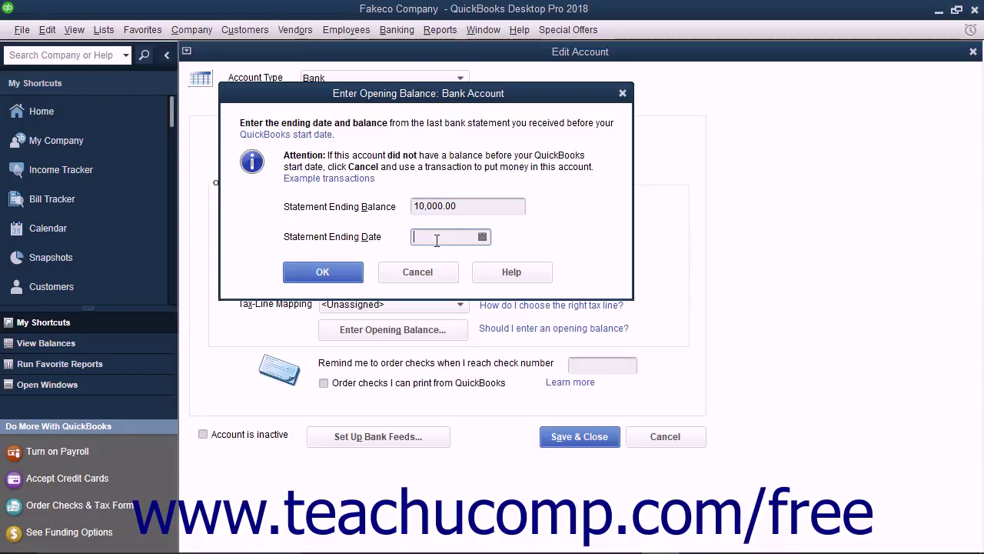
pyautogui.write('12/31/2016')
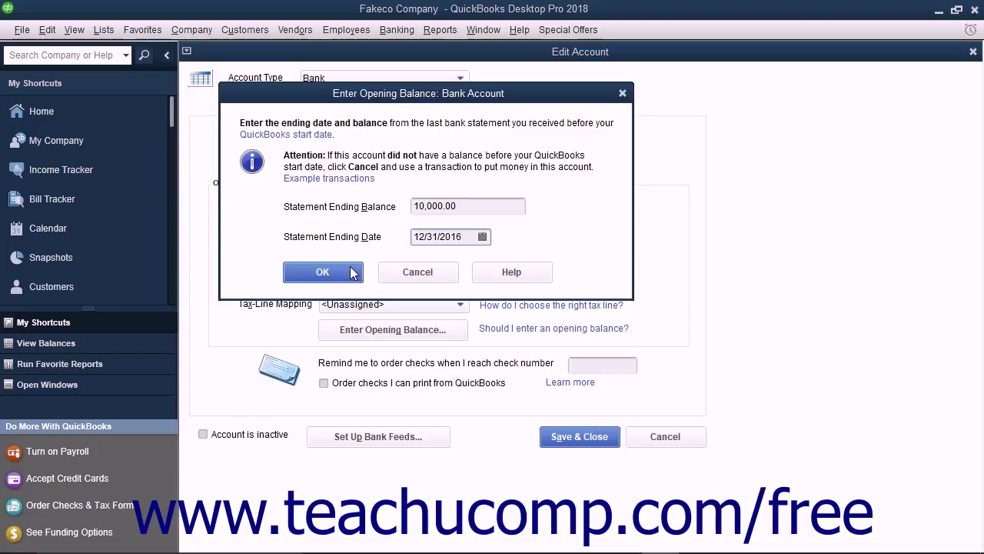
pyautogui.click(323, 272)
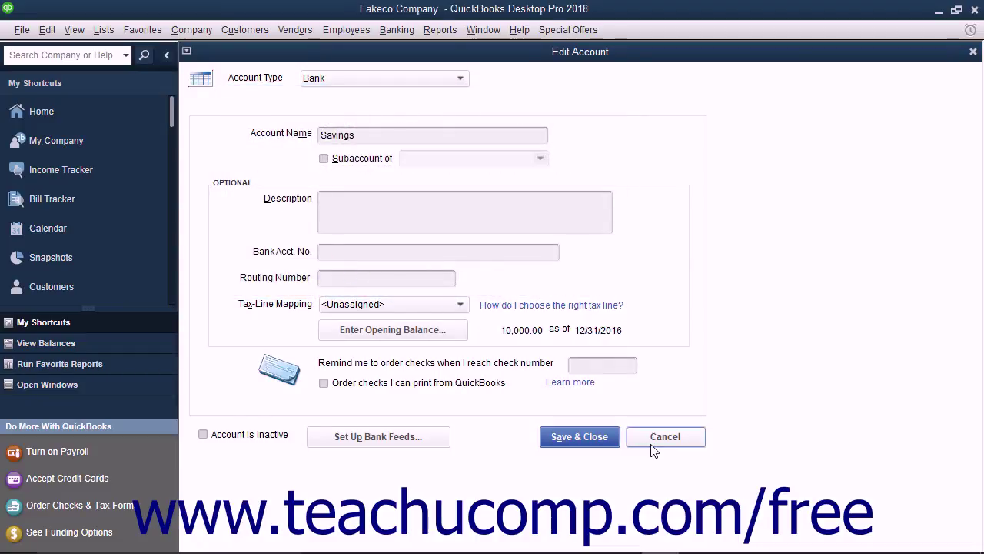
# - Cancel the Savings Edit Account window and select Automobile Expense in the Chart of Accounts
pyautogui.click(650, 443)
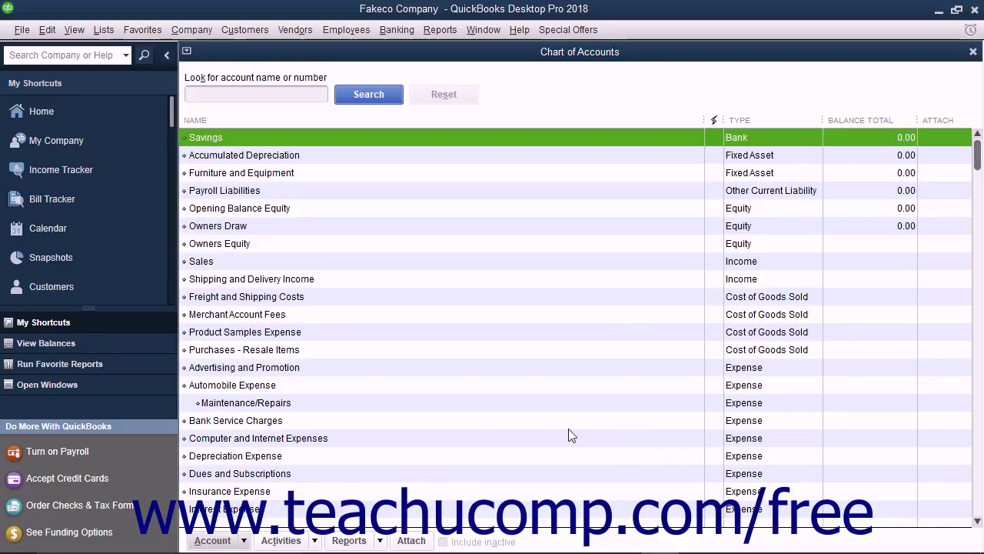
pyautogui.click(224, 391)
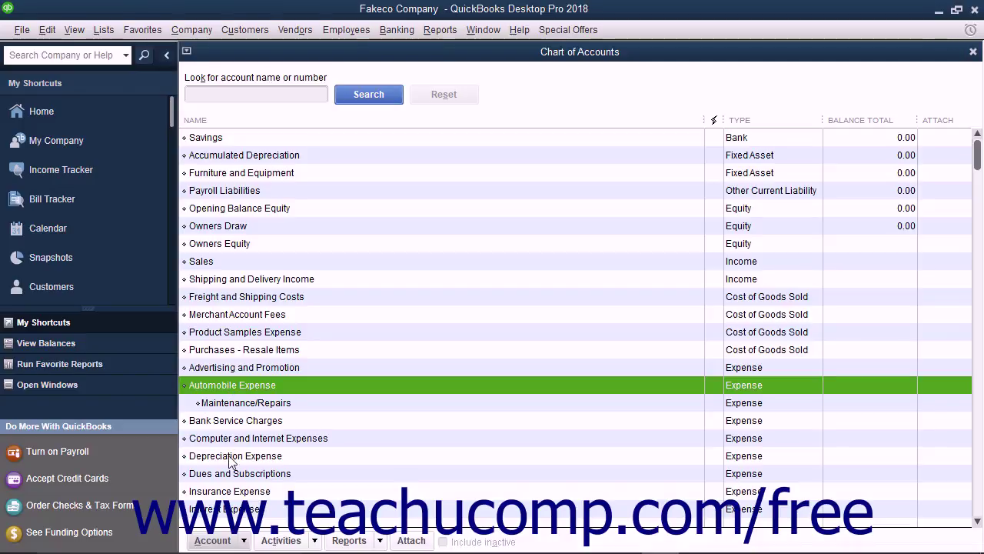
# - Create a new Expense account named Gas with parent Automobile Expense, then Save & Close
pyautogui.click(219, 541)
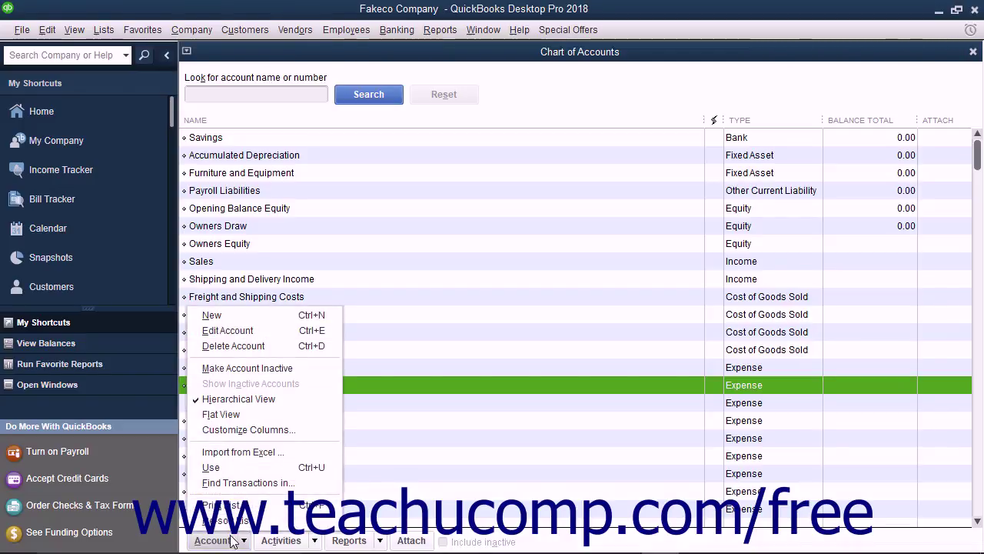
pyautogui.click(236, 315)
pyautogui.click(233, 155)
pyautogui.click(578, 378)
pyautogui.write('Gas')
pyautogui.click(324, 159)
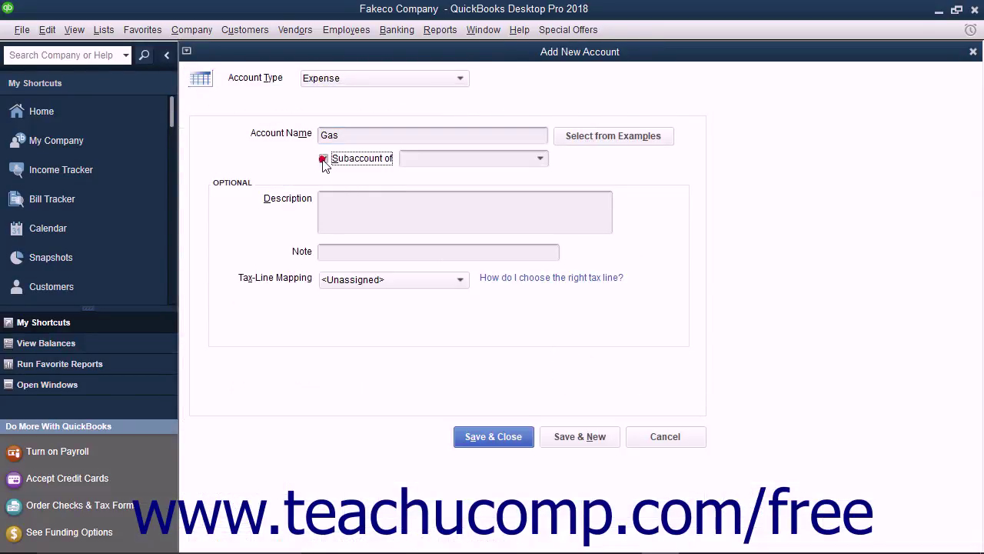
pyautogui.click(541, 158)
pyautogui.click(484, 234)
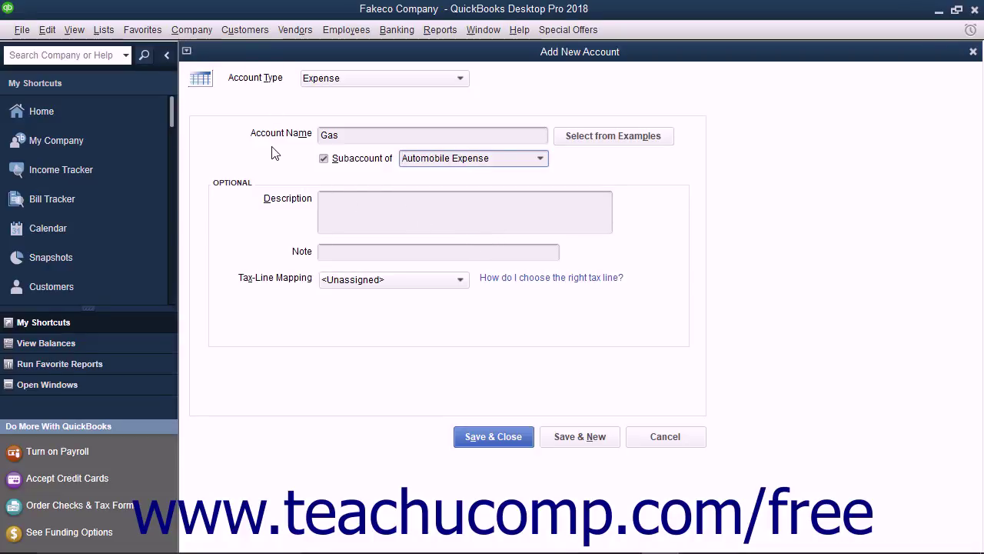
pyautogui.click(471, 437)
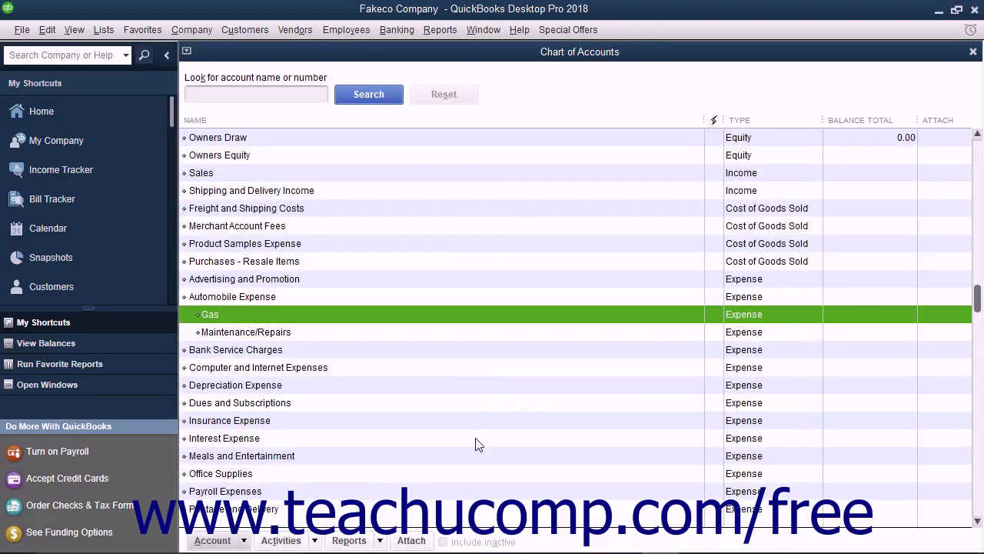
pyautogui.click(223, 94)
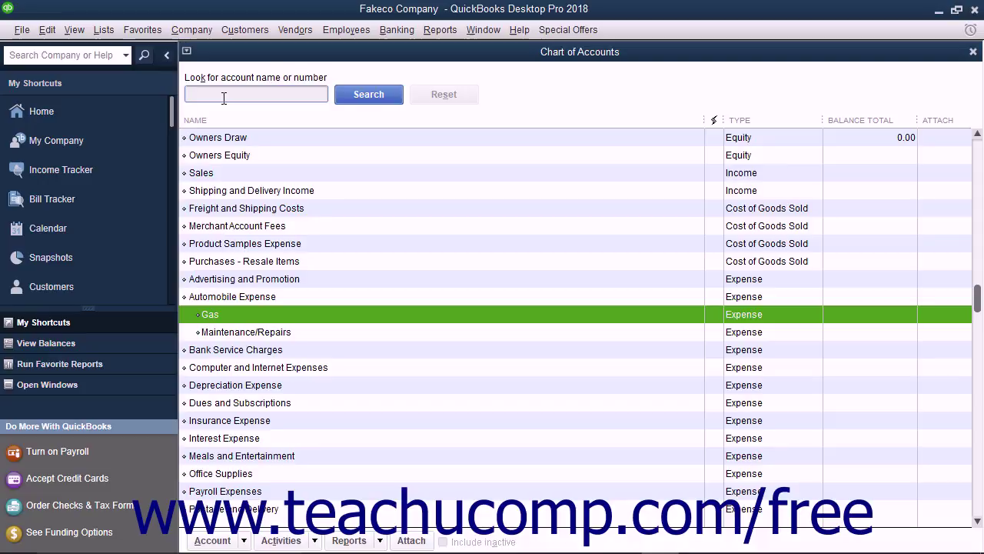
pyautogui.write('expense')
pyautogui.click(361, 94)
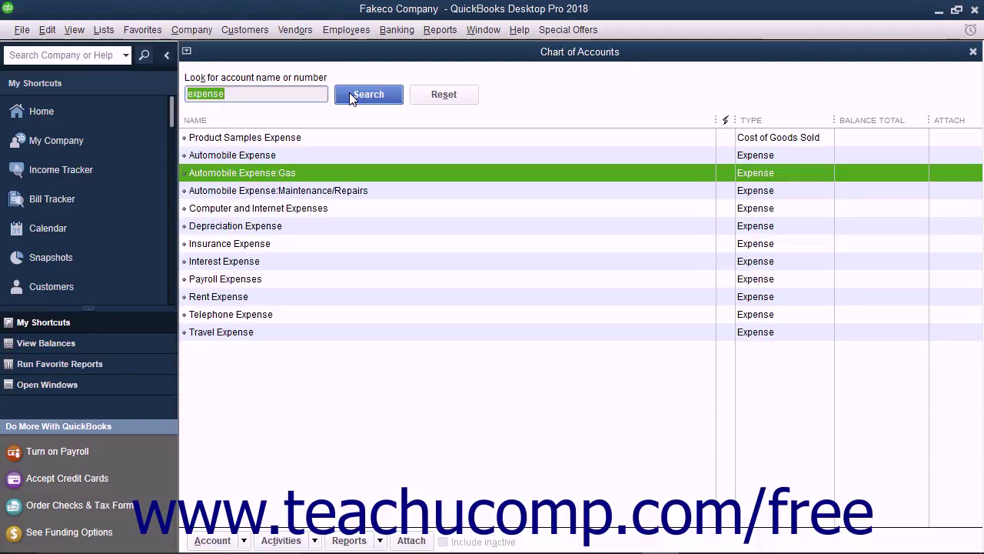
pyautogui.click(432, 99)
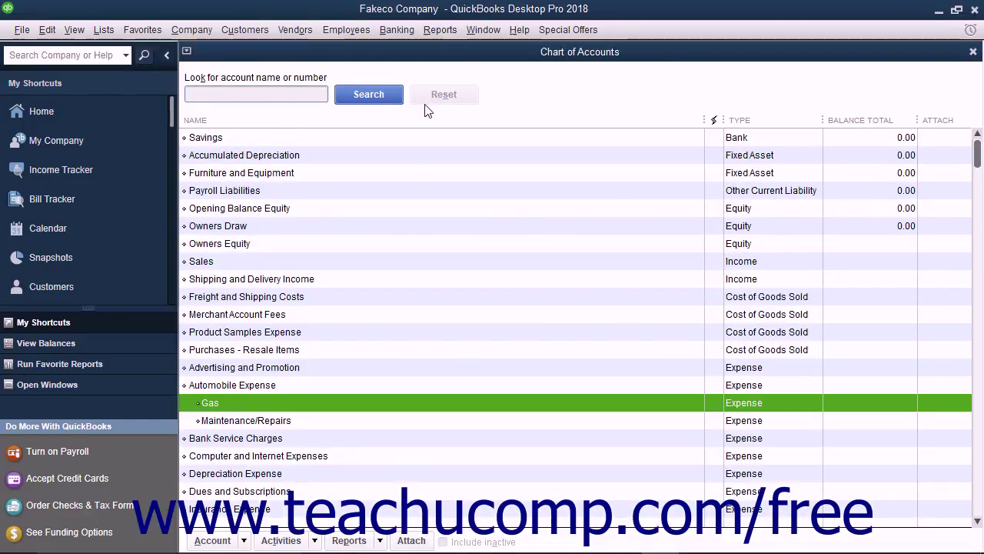
pyautogui.click(253, 140)
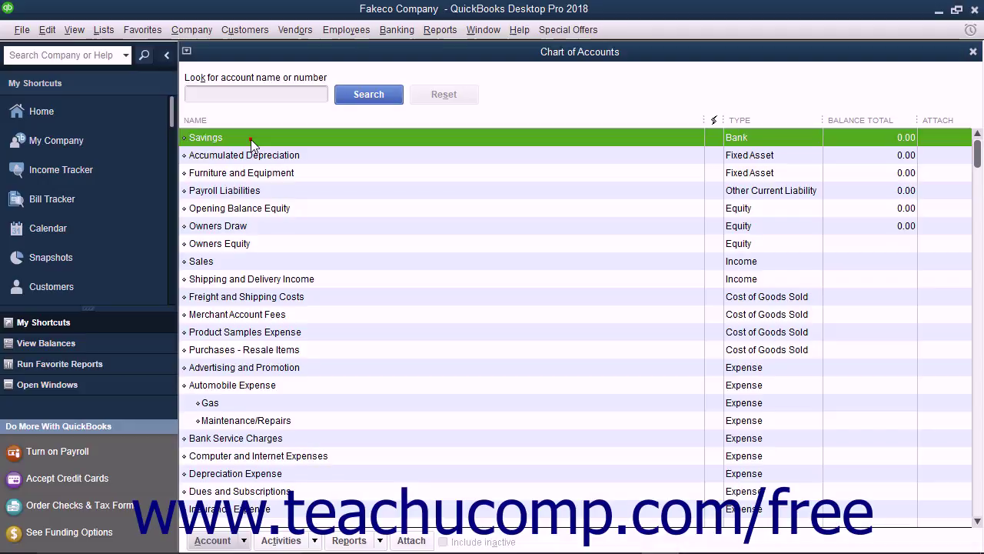
pyautogui.click(242, 541)
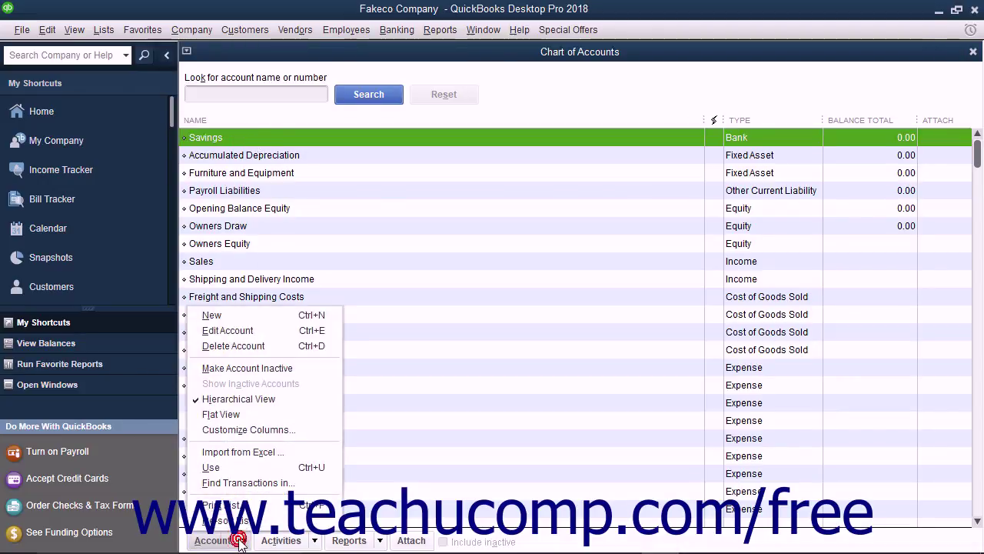
pyautogui.click(253, 330)
pyautogui.press('Escape')
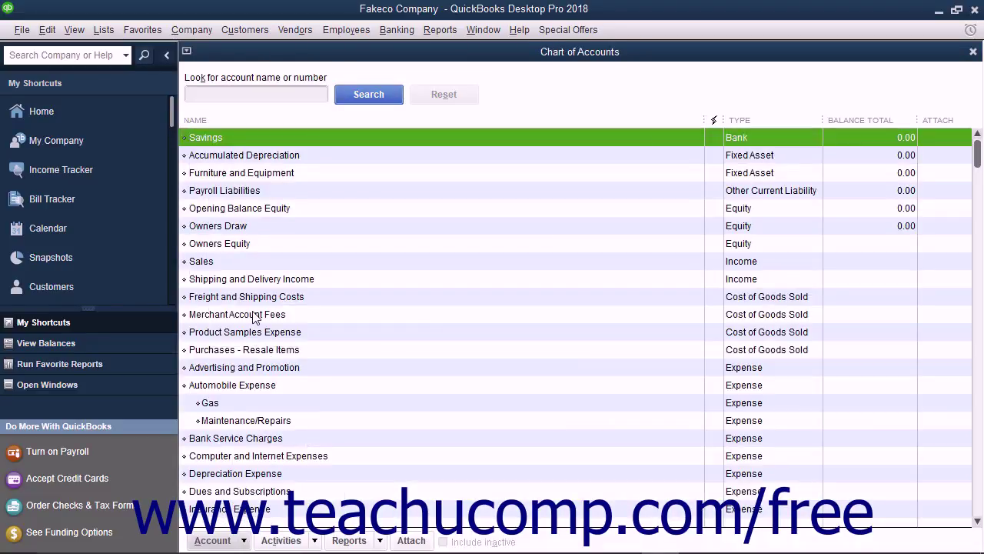
pyautogui.rightClick(227, 138)
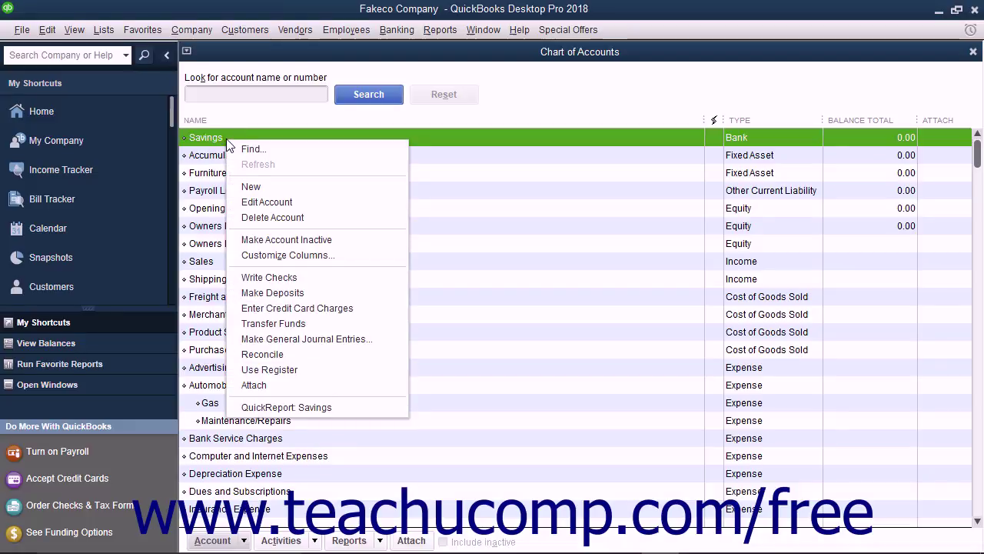
pyautogui.click(260, 203)
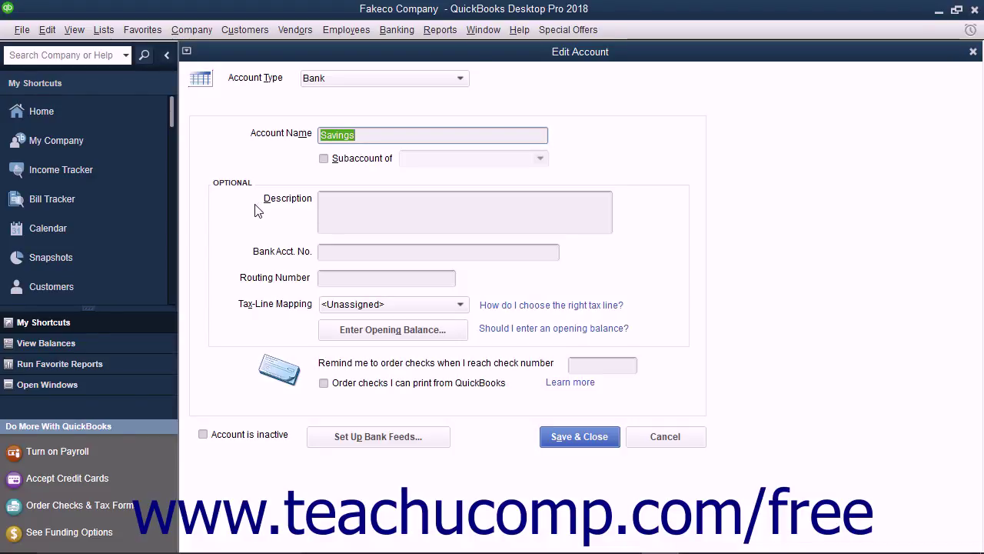
pyautogui.click(548, 443)
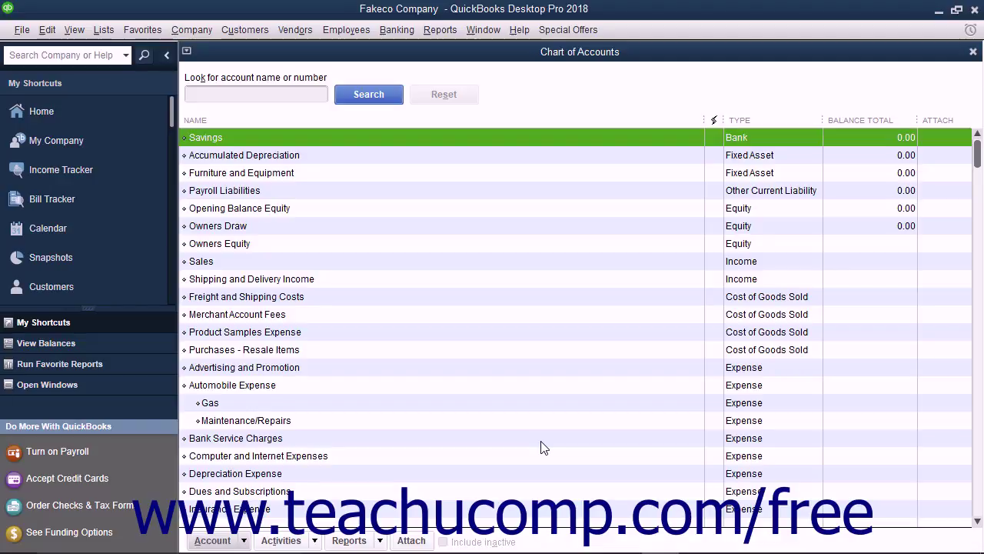
# - Delete the Dues and Subscriptions account and confirm the deletion with OK
pyautogui.click(270, 495)
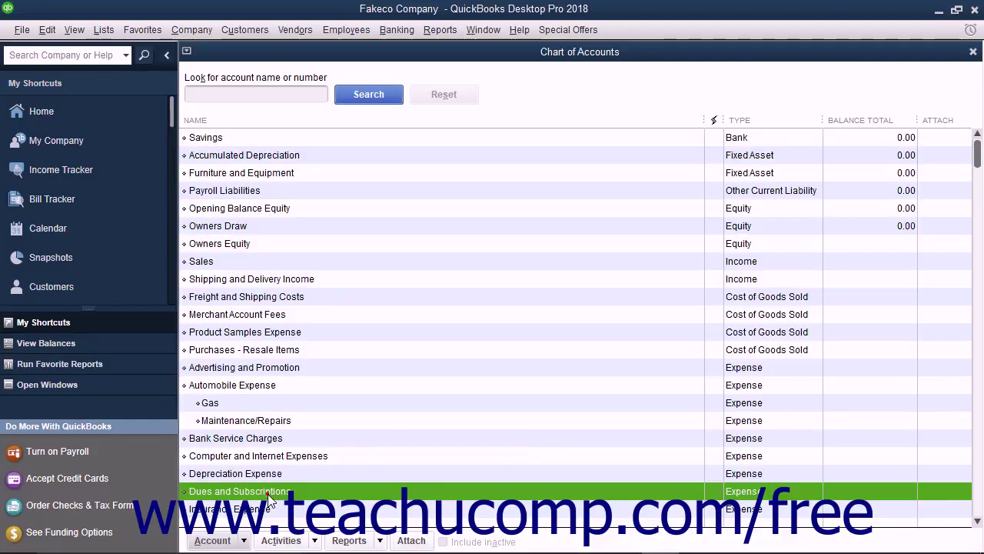
pyautogui.click(213, 541)
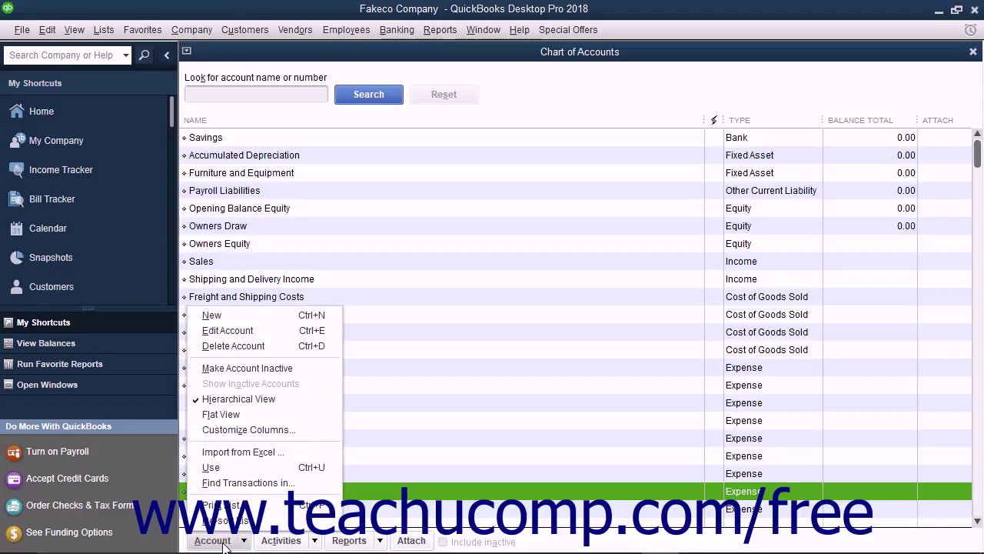
pyautogui.click(251, 346)
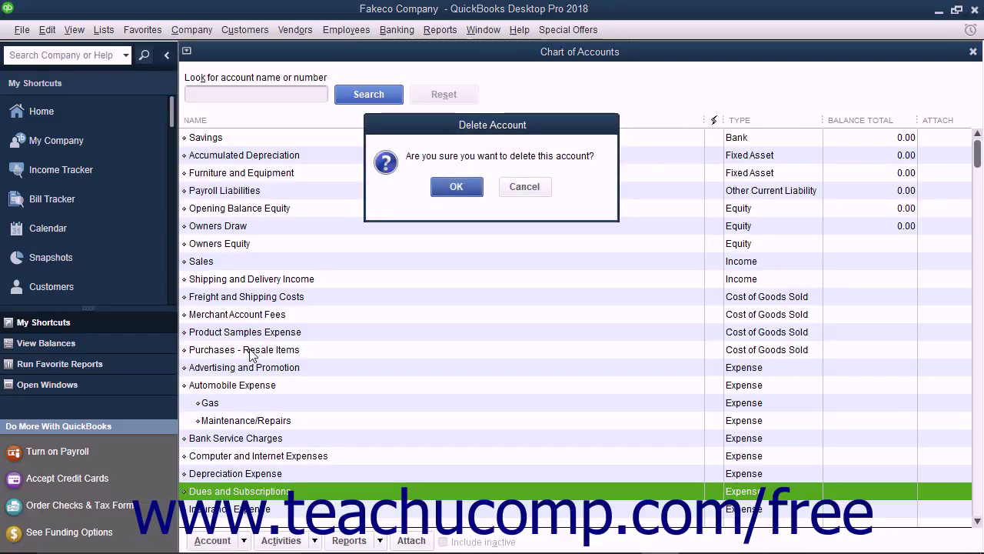
pyautogui.click(457, 187)
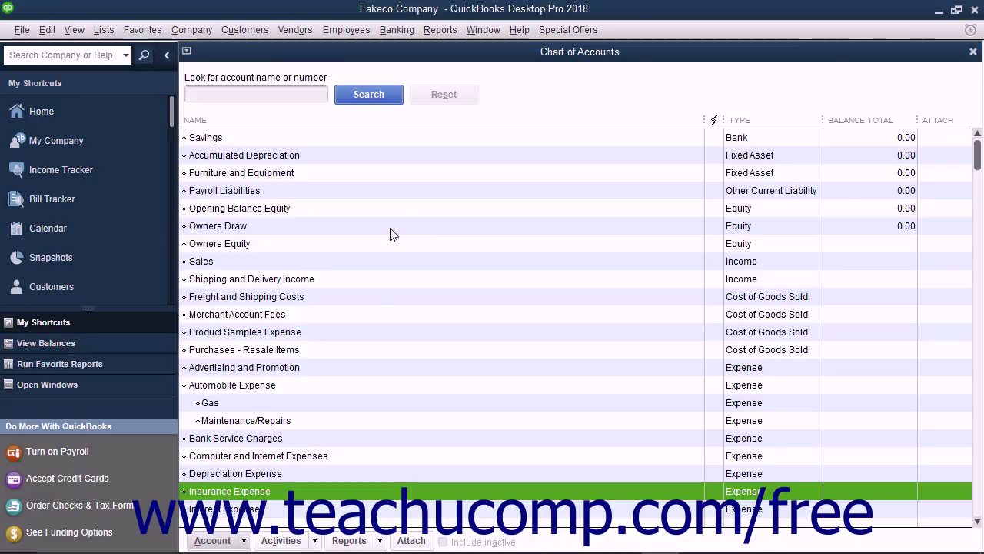
# - Make the Maintenance/Repairs subaccount under Automobile Expense inactive, leaving only Gas visible
pyautogui.click(270, 420)
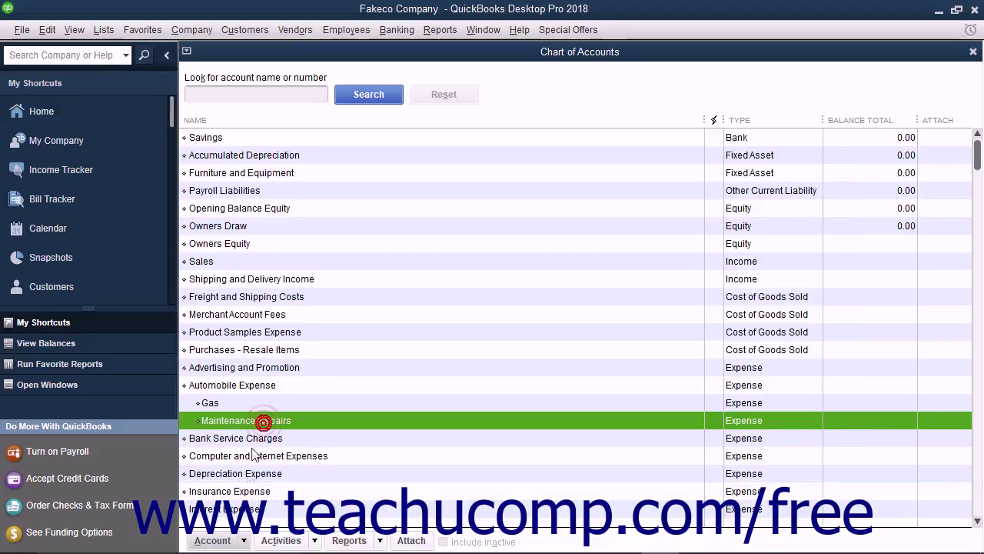
pyautogui.click(240, 543)
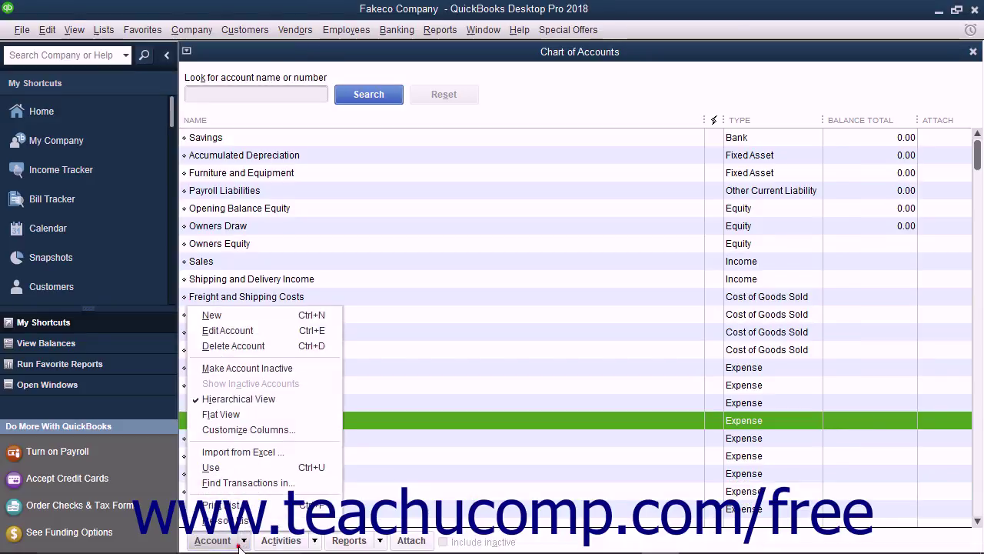
pyautogui.click(261, 371)
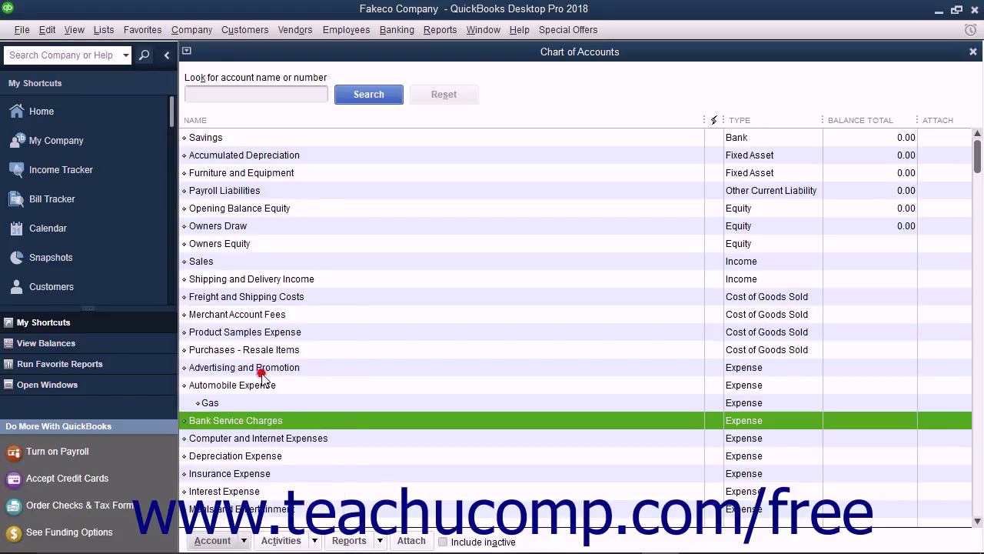